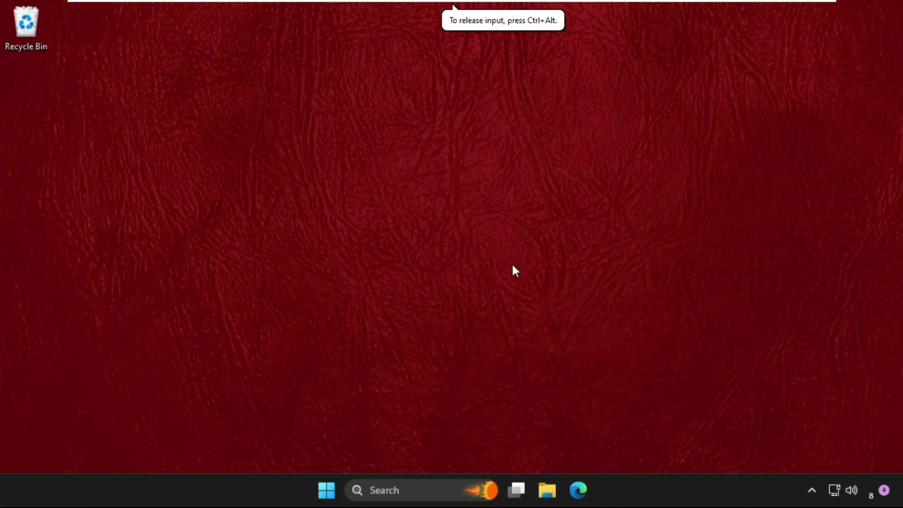
Search Windows for sysdm.cpl.
{"action": "left_click", "coordinate": [387, 486]}
{"action": "type", "text": "s"}
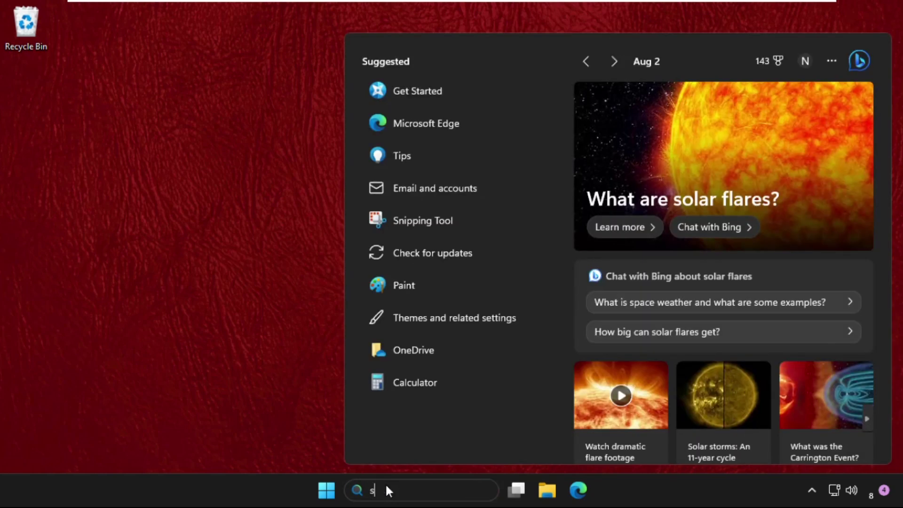
{"action": "type", "text": "ysdm."}
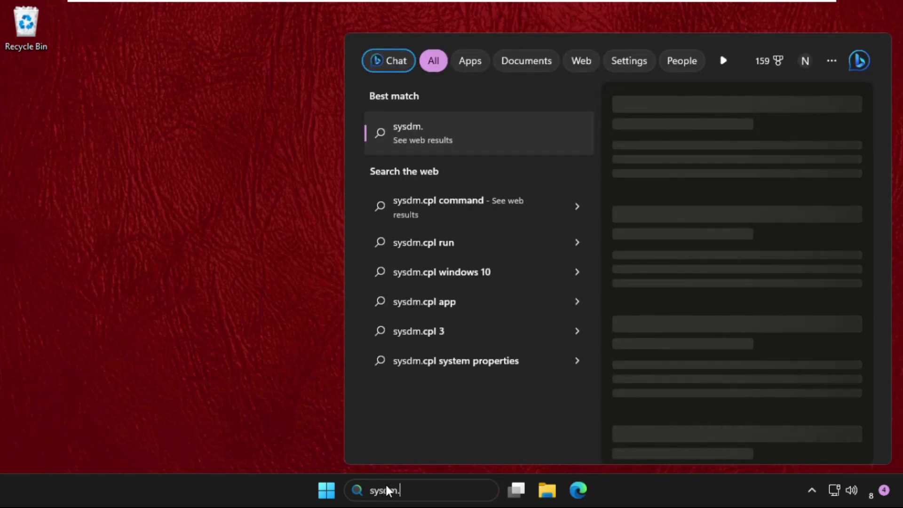
{"action": "type", "text": "cpl"}
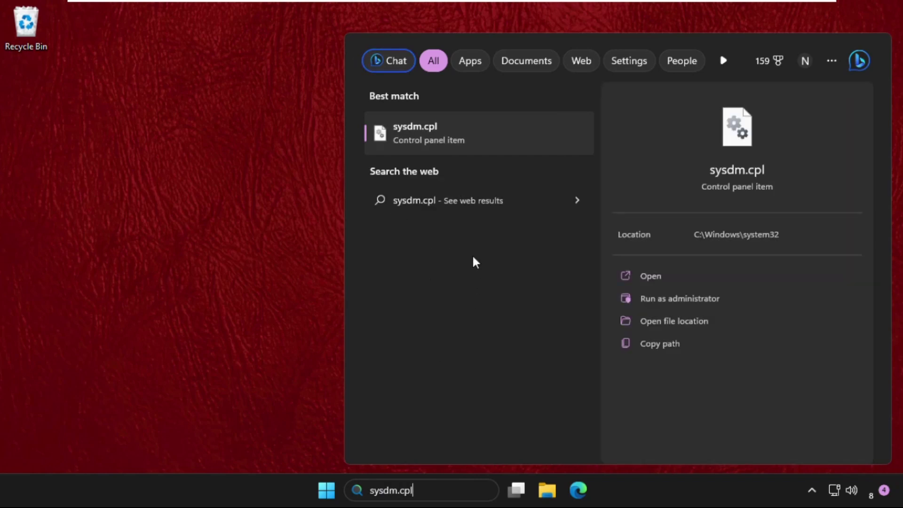
Open System Properties, clear 'Automatically restart' under Startup and Recovery, and confirm both dialogs.
{"action": "left_click", "coordinate": [461, 127]}
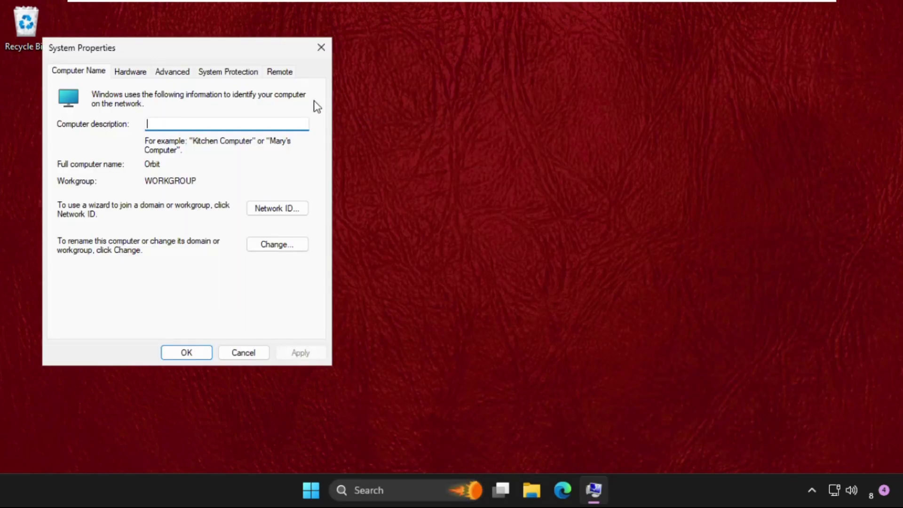
{"action": "left_click_drag", "start_coordinate": [222, 51], "coordinate": [460, 55]}
{"action": "left_click", "coordinate": [421, 78]}
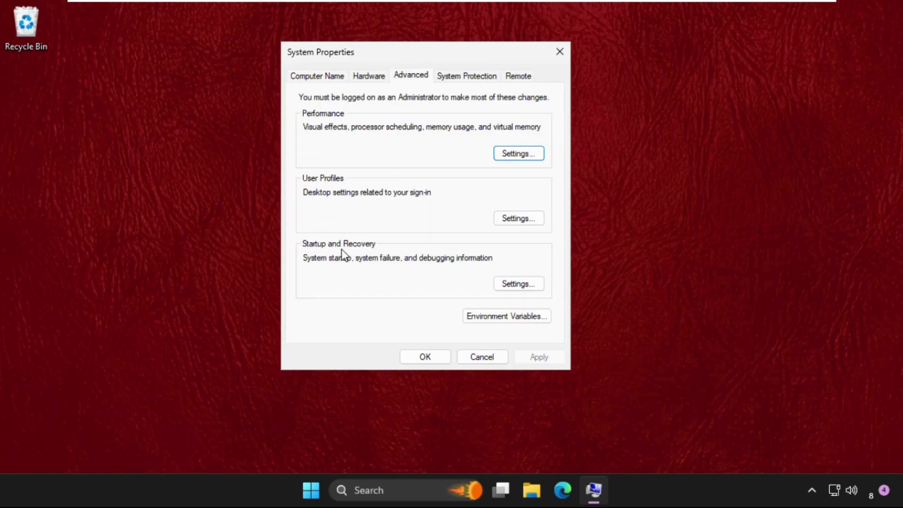
{"action": "left_click", "coordinate": [513, 286]}
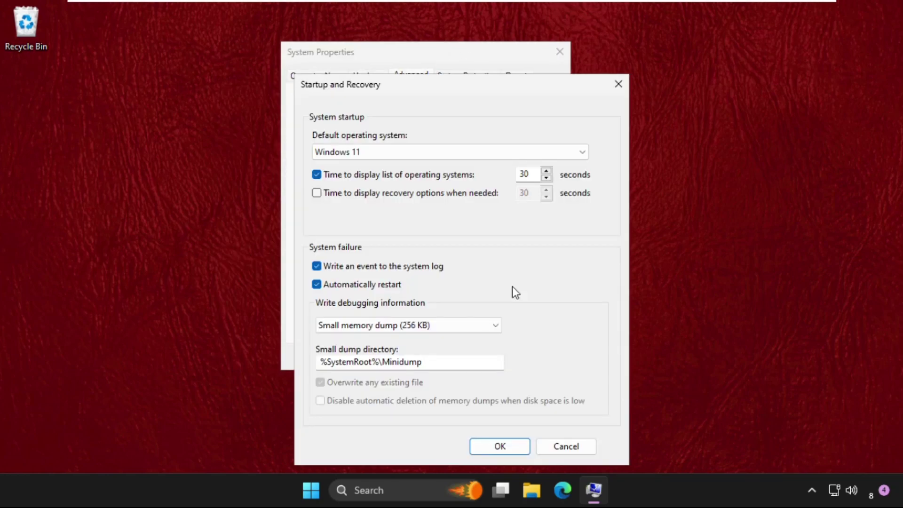
{"action": "left_click_drag", "start_coordinate": [418, 94], "coordinate": [642, 41]}
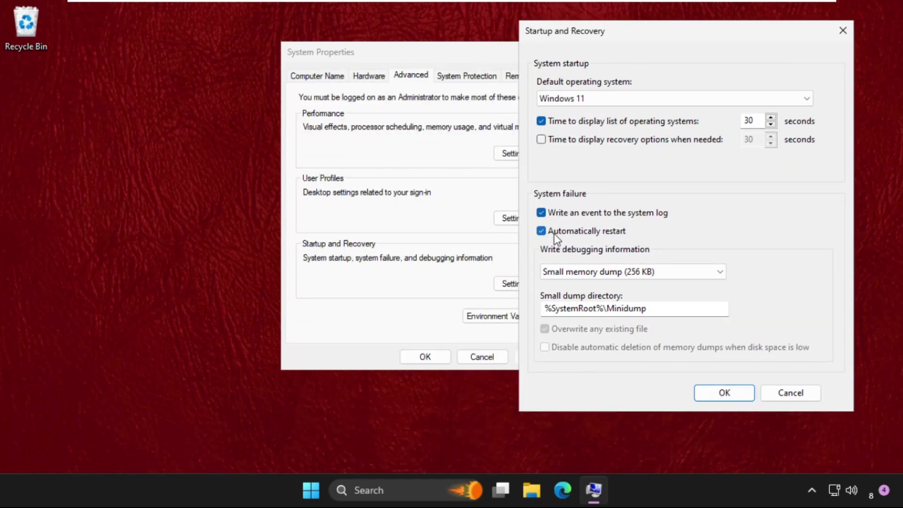
{"action": "left_click", "coordinate": [542, 232]}
{"action": "left_click", "coordinate": [727, 395]}
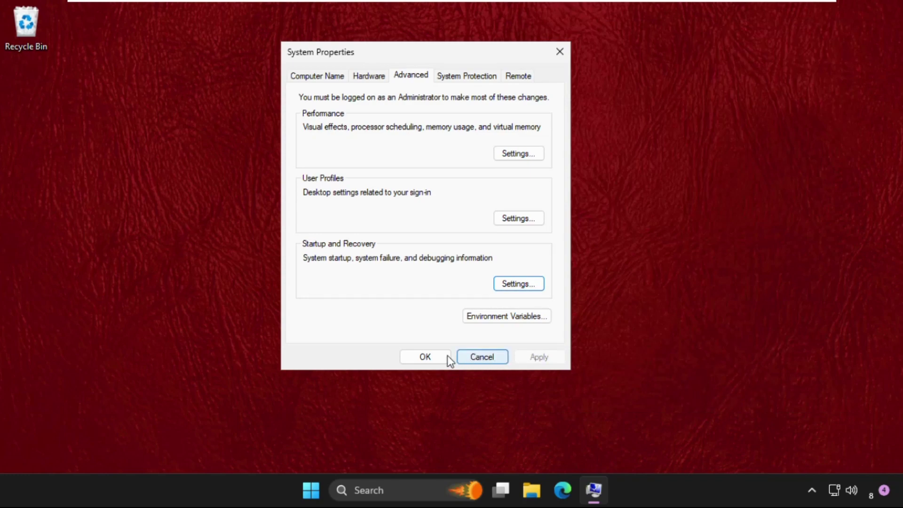
{"action": "left_click", "coordinate": [429, 357]}
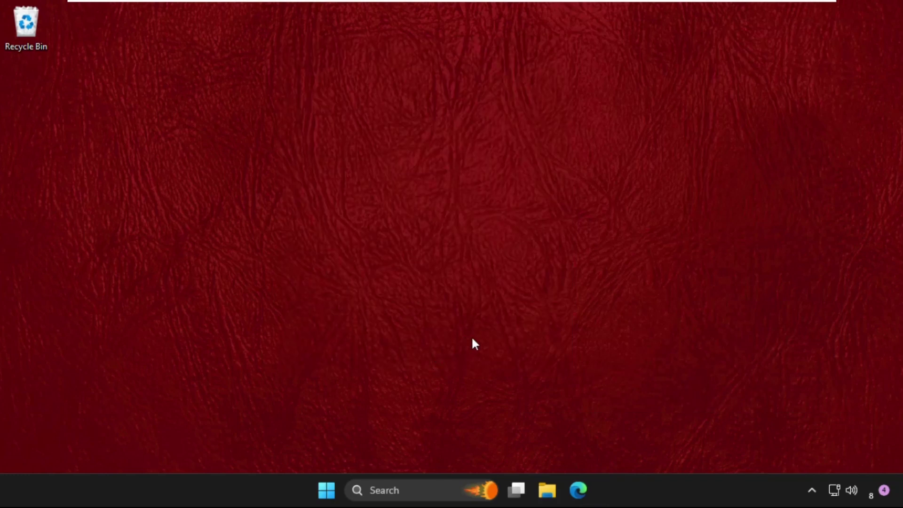
Launch Command Prompt as administrator from a 'cmd' search, approving the UAC prompt.
{"action": "left_click", "coordinate": [384, 493]}
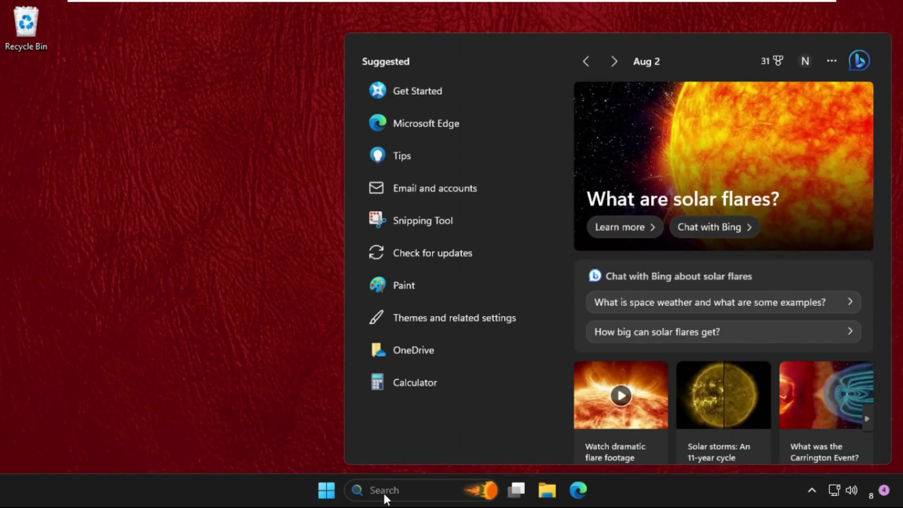
{"action": "type", "text": "cmd"}
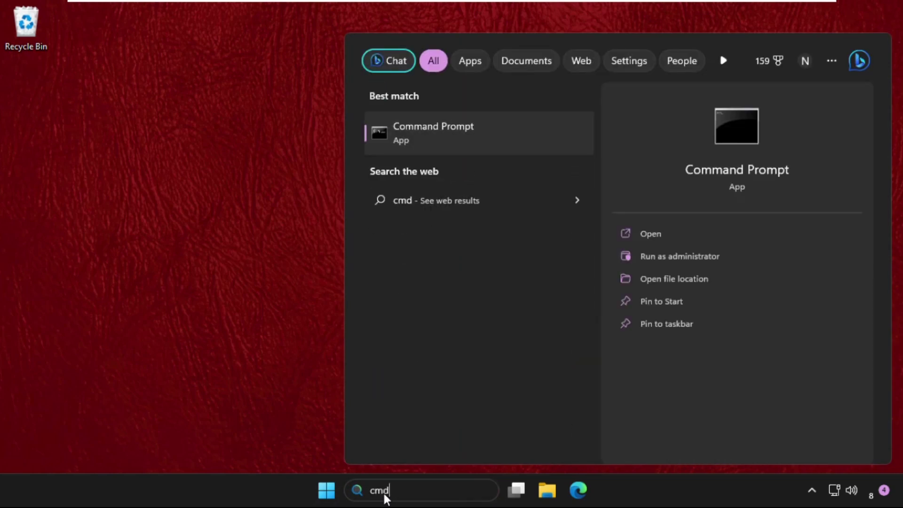
{"action": "right_click", "coordinate": [435, 132]}
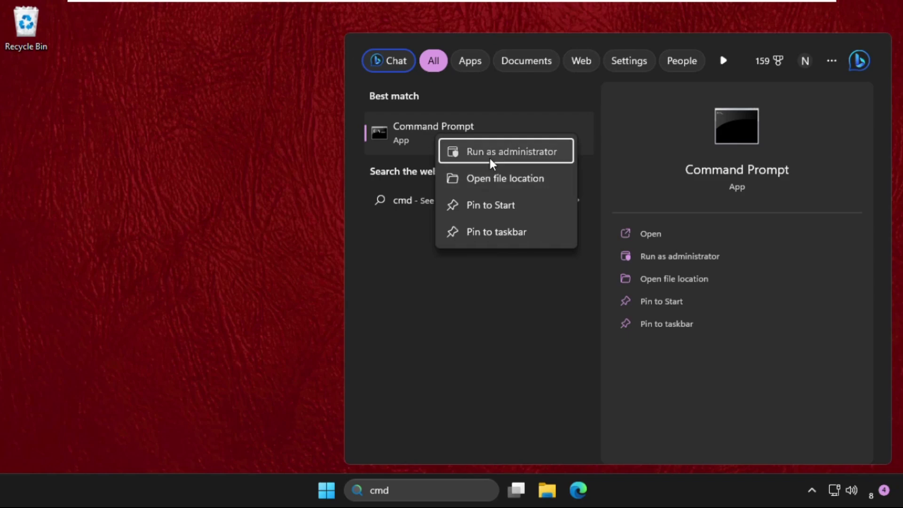
{"action": "left_click", "coordinate": [490, 155]}
{"action": "left_click", "coordinate": [395, 353]}
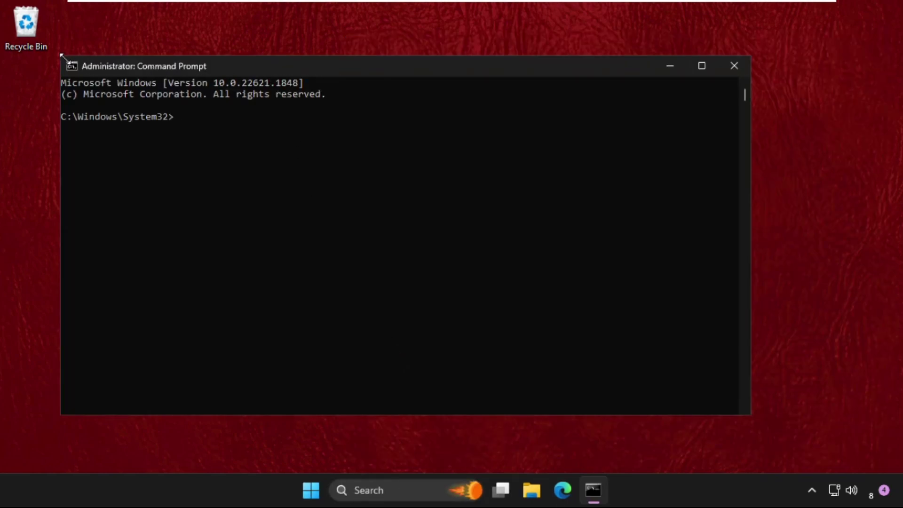
Shrink the console window and run gpupdate.
{"action": "left_click_drag", "start_coordinate": [62, 56], "coordinate": [203, 93]}
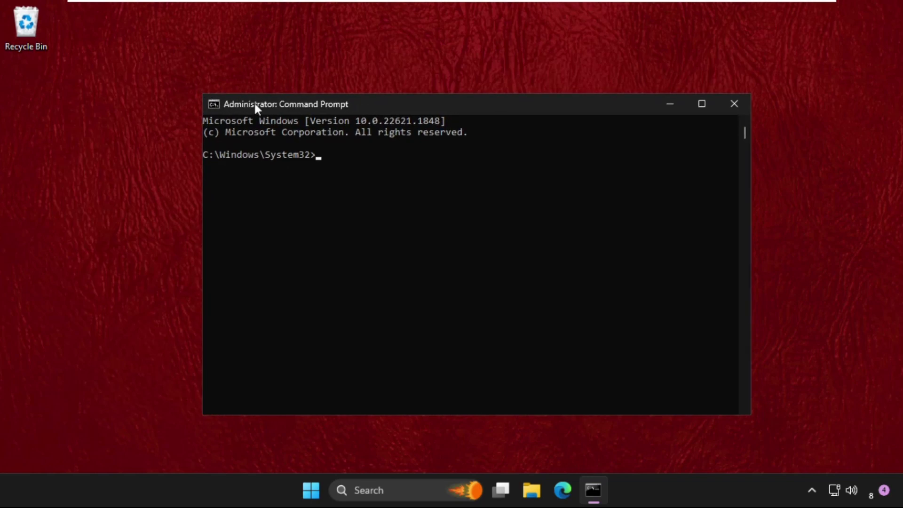
{"action": "type", "text": "gpupdate"}
{"action": "key", "text": "Return"}
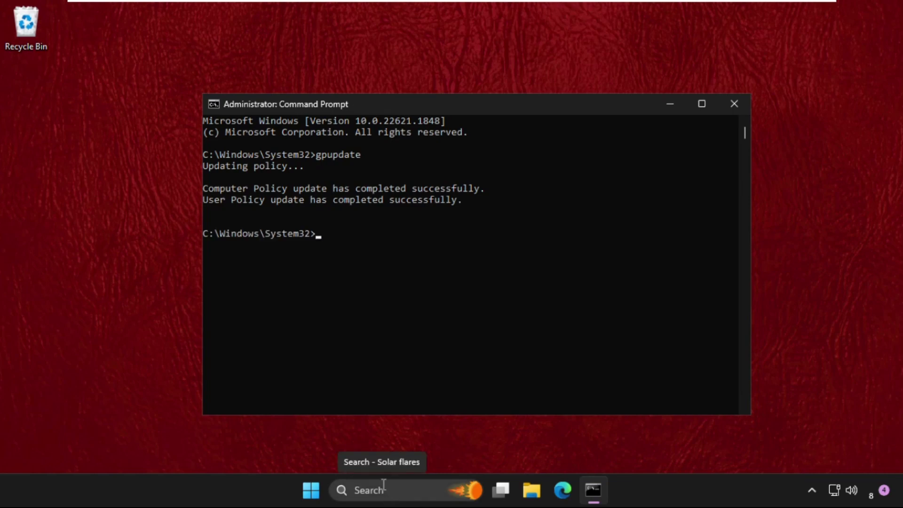
Run chkdsk c: to scan drive C: read-only.
{"action": "type", "text": "ch"}
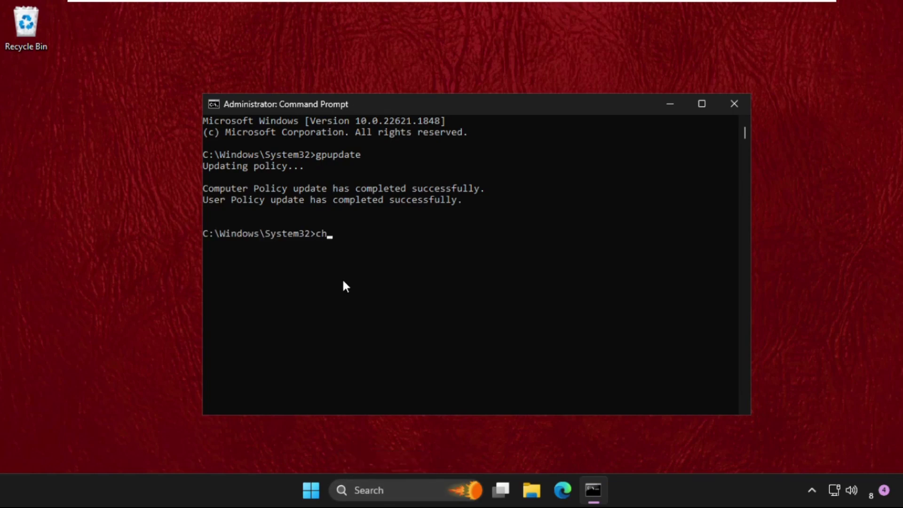
{"action": "type", "text": "kdsk c:"}
{"action": "key", "text": "Return"}
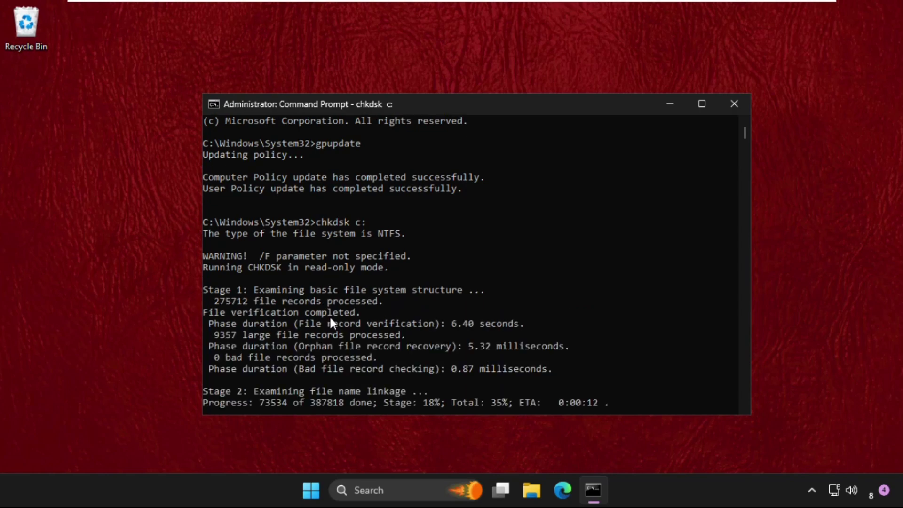
Open Registry Editor from a 'regis' search and approve the UAC prompt.
{"action": "left_click", "coordinate": [365, 487]}
{"action": "type", "text": "regis"}
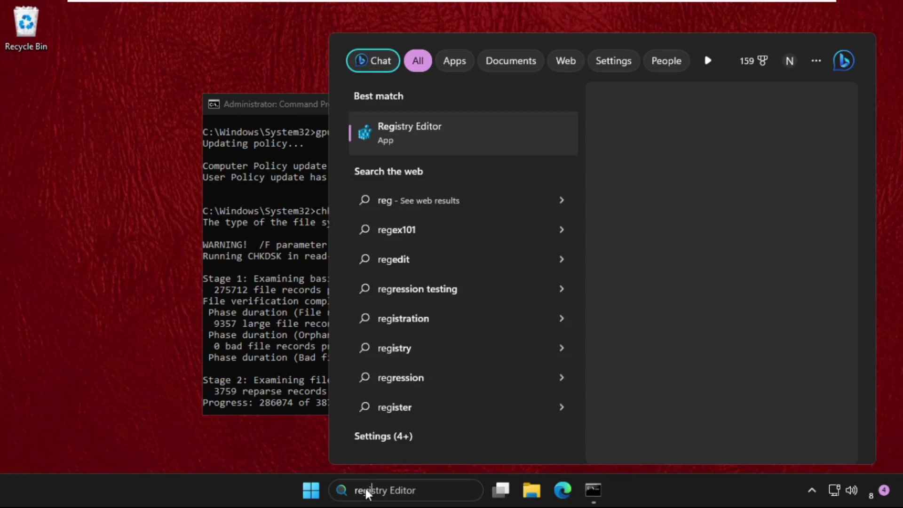
{"action": "left_click", "coordinate": [441, 133]}
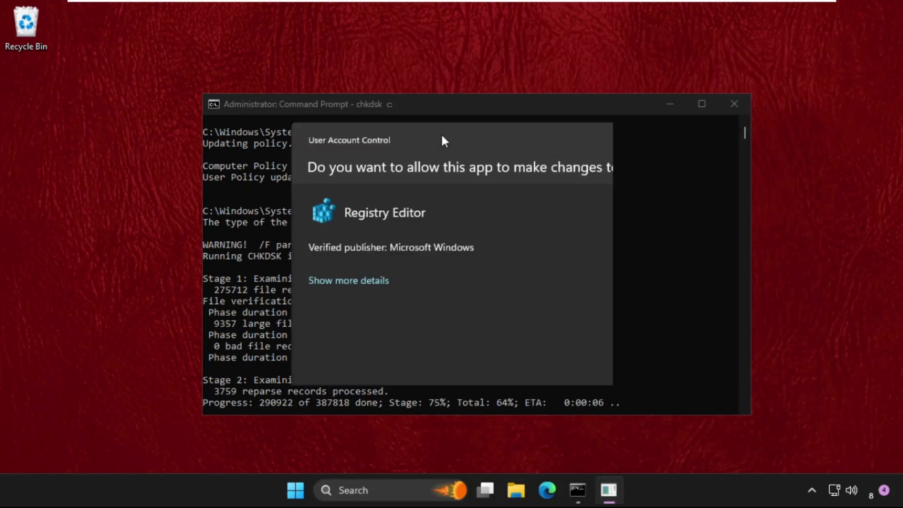
{"action": "left_click", "coordinate": [399, 354]}
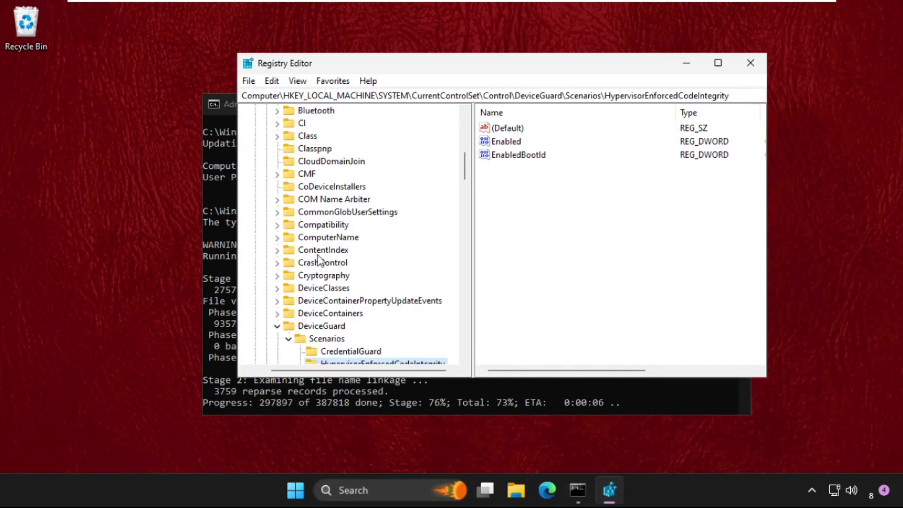
Collapse DeviceGuard, SYSTEM and HKEY_LOCAL_MACHINE, re-expand HKEY_LOCAL_MACHINE, then return to Command Prompt.
{"action": "left_click", "coordinate": [277, 326]}
{"action": "scroll", "coordinate": [276, 217], "scroll_direction": "up", "scroll_amount": 10}
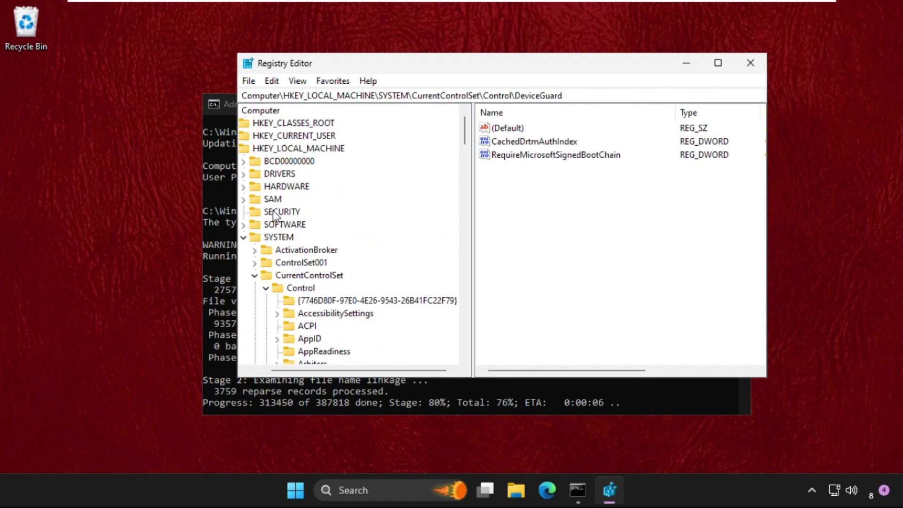
{"action": "left_click", "coordinate": [269, 237]}
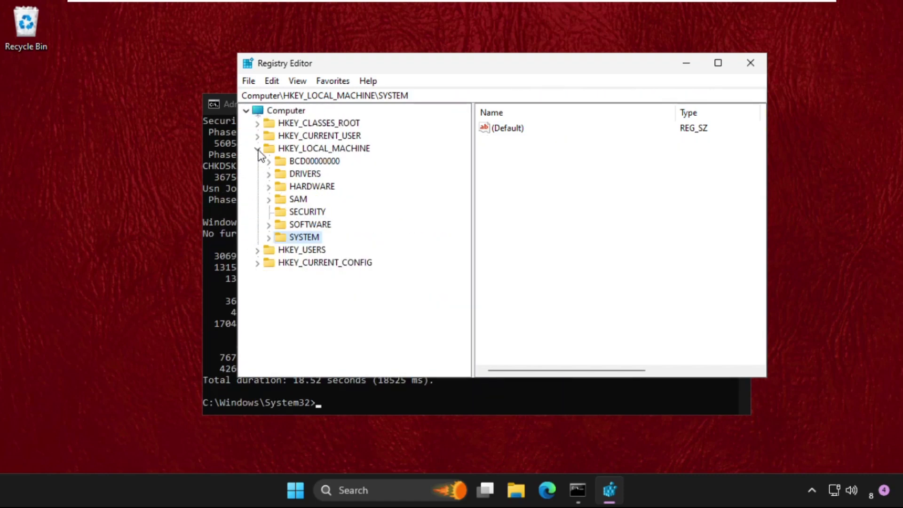
{"action": "left_click", "coordinate": [258, 149]}
{"action": "left_click", "coordinate": [257, 150]}
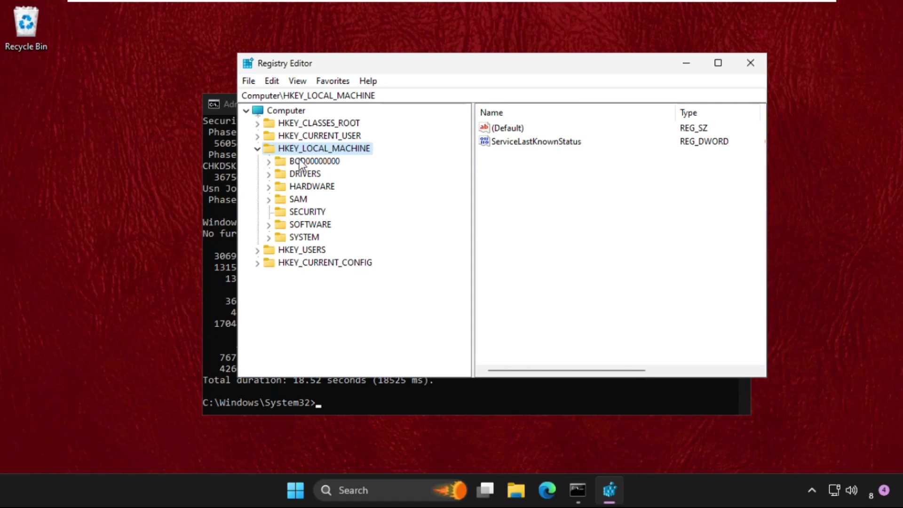
{"action": "left_click", "coordinate": [371, 382]}
Close Command Prompt with the exit command.
{"action": "type", "text": "exit"}
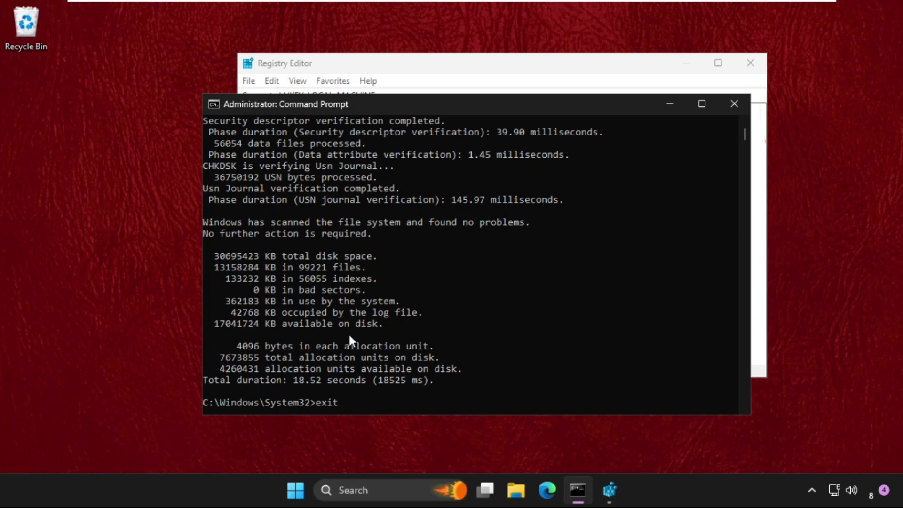
{"action": "key", "text": "Return"}
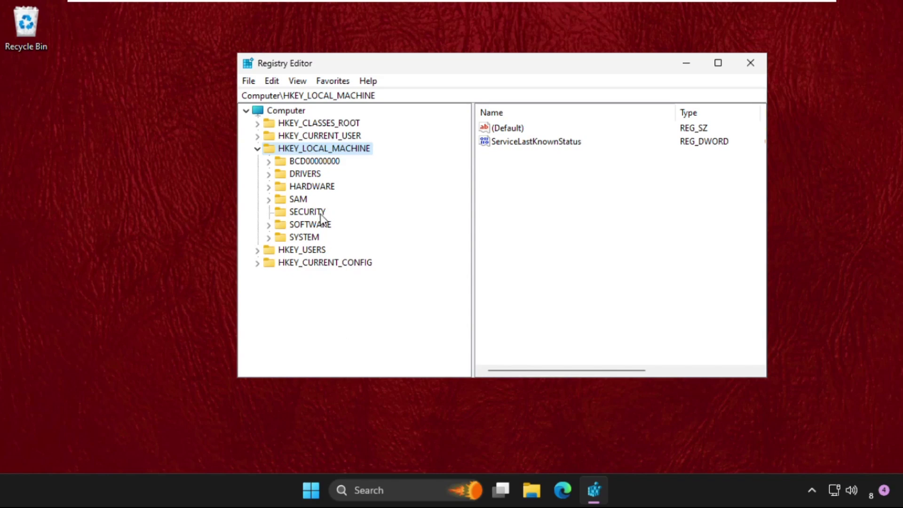
Expand SOFTWARE\Microsoft\Windows to list subkeys such as Autopilot and CurrentVersion.
{"action": "left_click", "coordinate": [268, 225]}
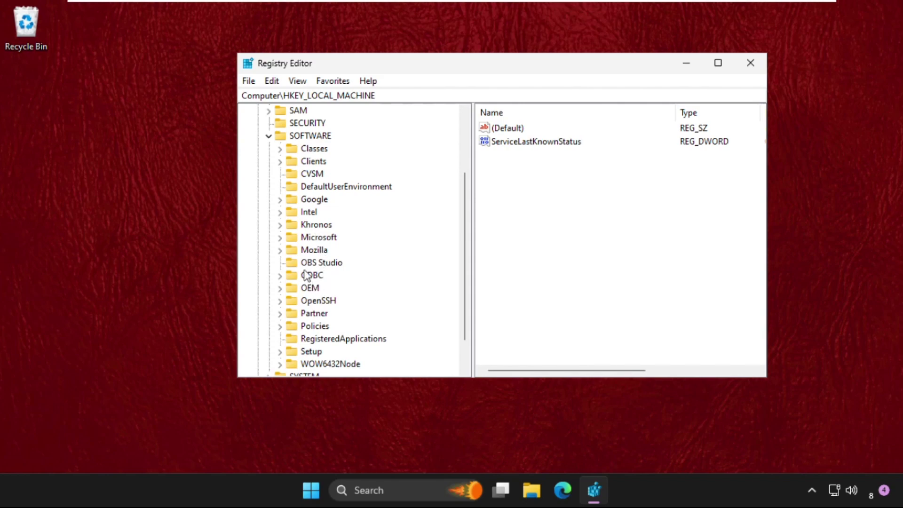
{"action": "left_click", "coordinate": [280, 238]}
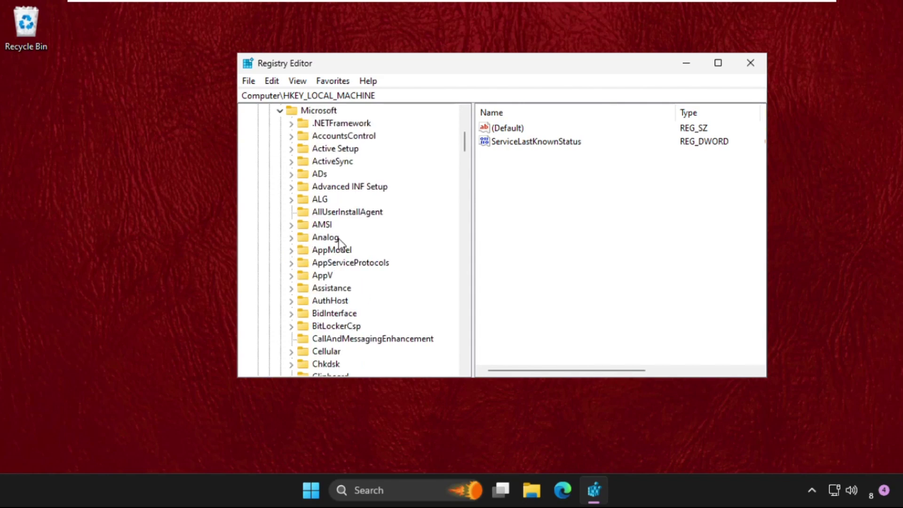
{"action": "scroll", "coordinate": [340, 243], "scroll_direction": "down", "scroll_amount": 15}
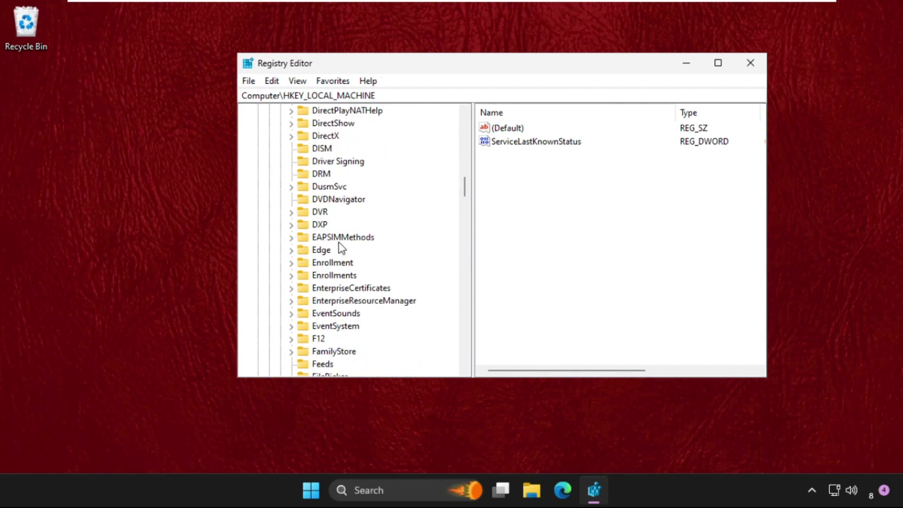
{"action": "scroll", "coordinate": [341, 247], "scroll_direction": "down", "scroll_amount": 20}
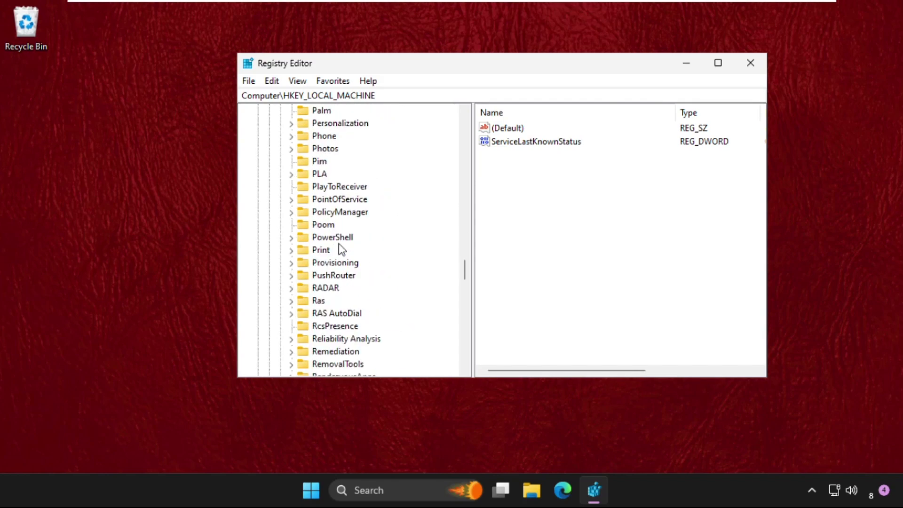
{"action": "scroll", "coordinate": [342, 249], "scroll_direction": "down", "scroll_amount": 18}
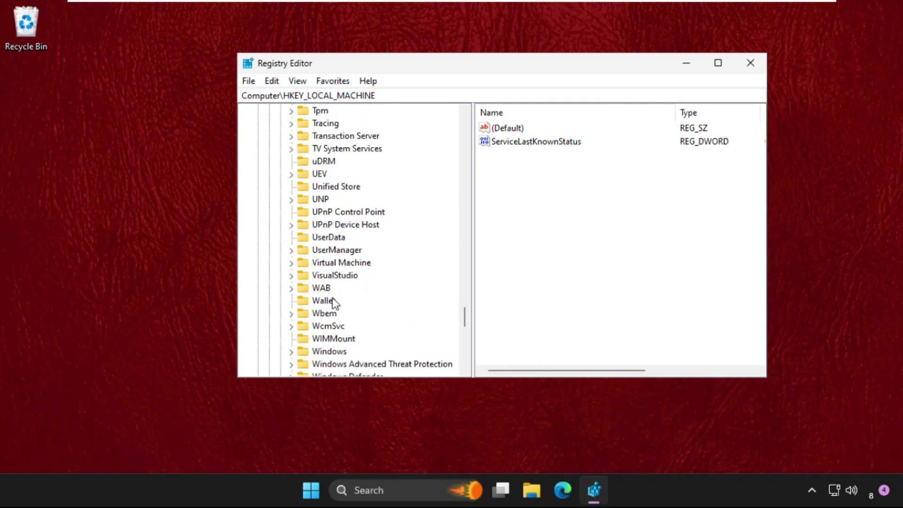
{"action": "left_click", "coordinate": [292, 351]}
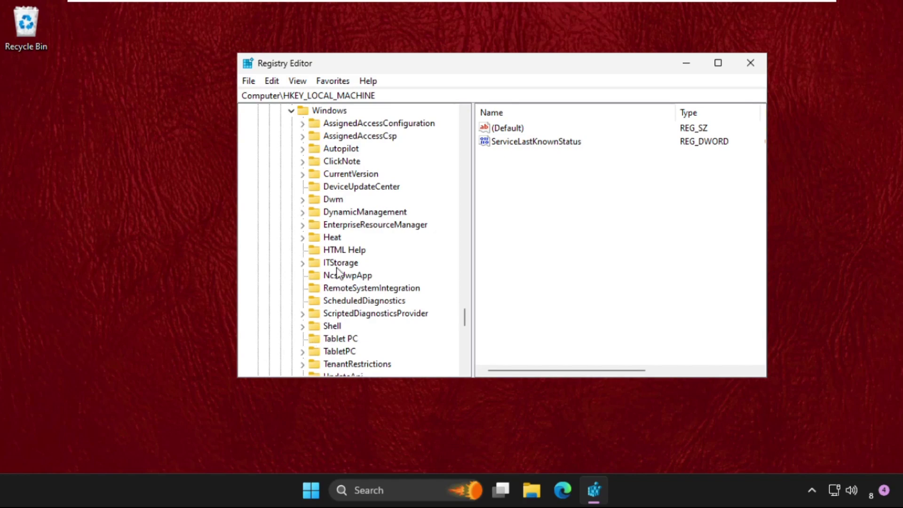
{"action": "scroll", "coordinate": [337, 267], "scroll_direction": "up", "scroll_amount": 2}
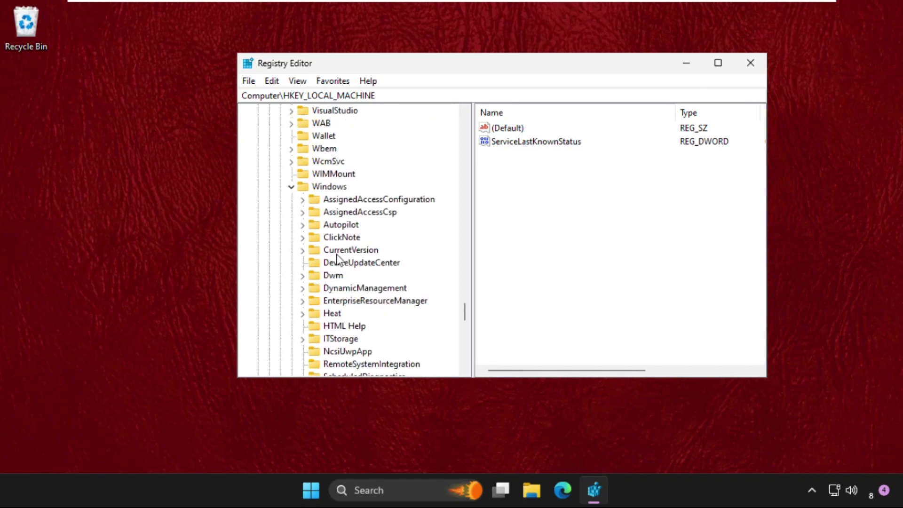
Try a new 'Windows Update' key under Windows, dismiss the 'already exists' error, and delete New Key #1.
{"action": "right_click", "coordinate": [328, 191]}
{"action": "mouse_move", "coordinate": [380, 218]}
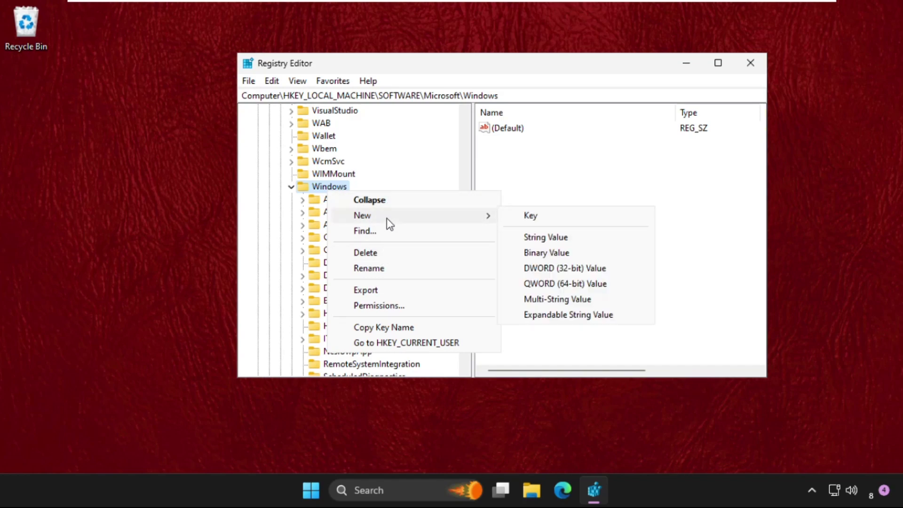
{"action": "left_click", "coordinate": [560, 218]}
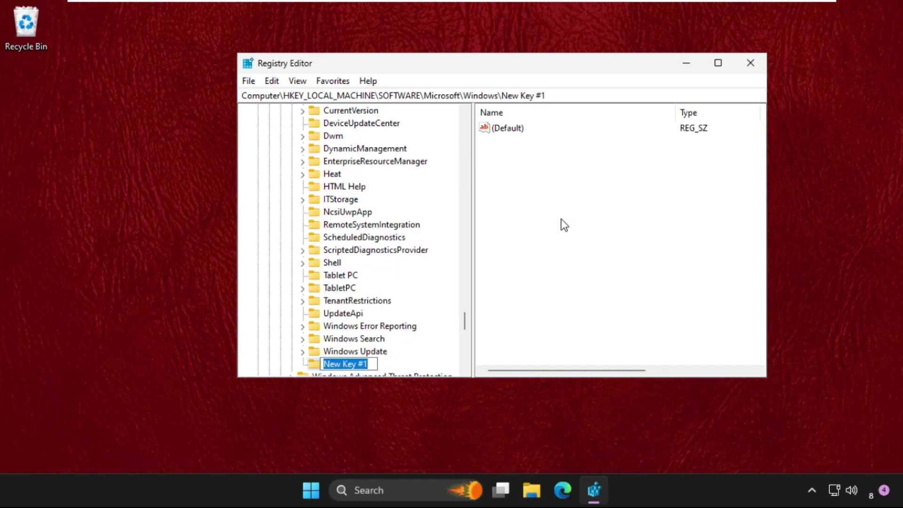
{"action": "type", "text": "Wind"}
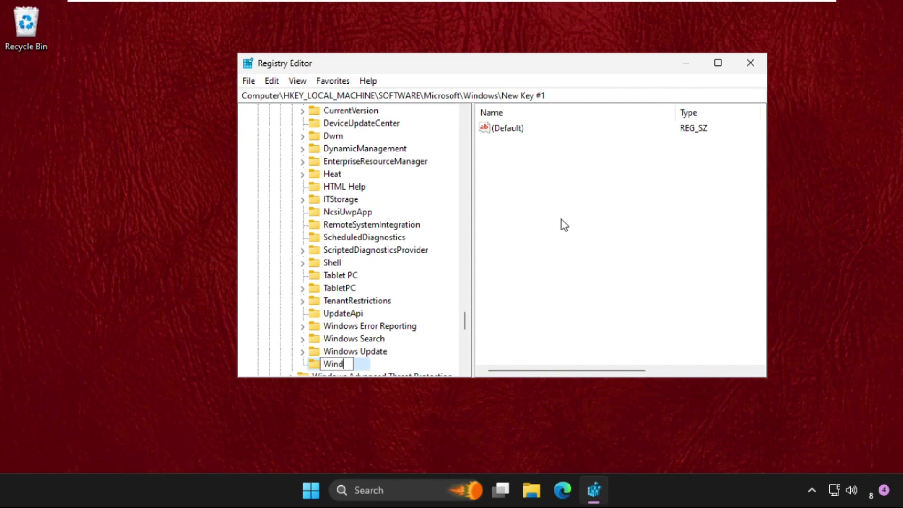
{"action": "type", "text": "ows Update"}
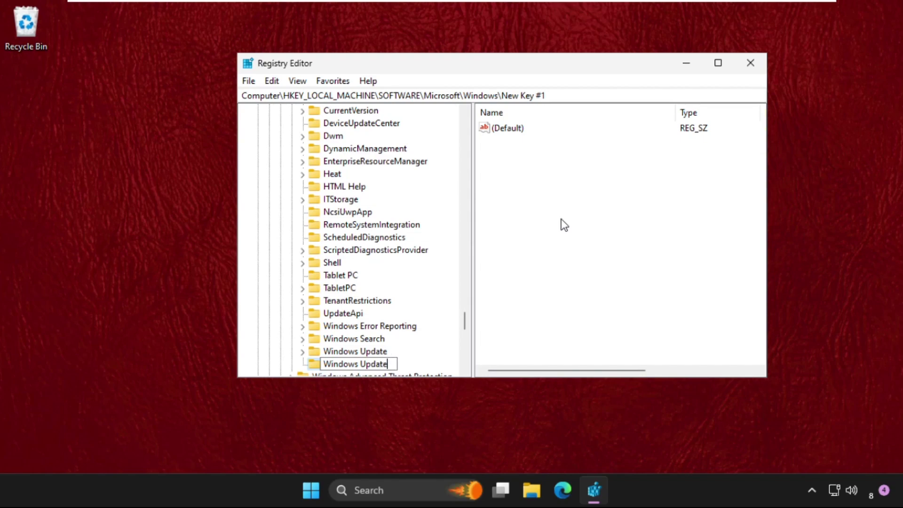
{"action": "key", "text": "Return"}
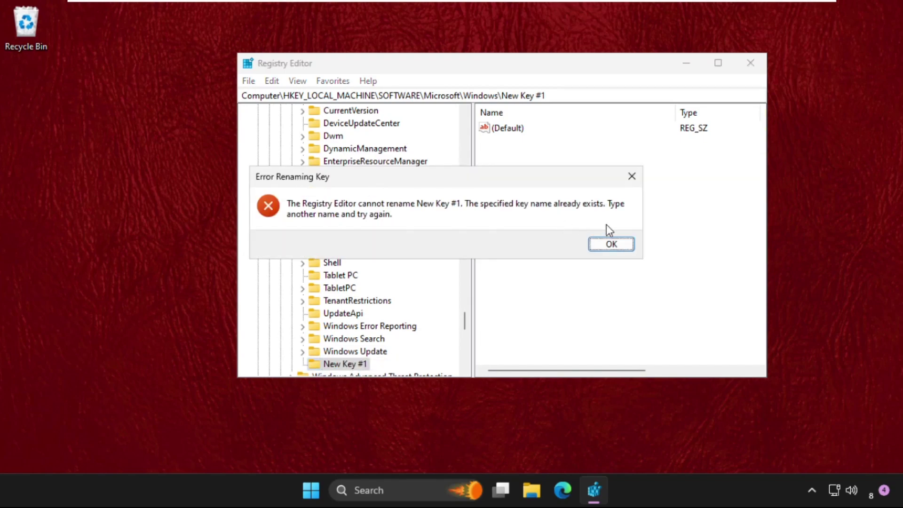
{"action": "left_click", "coordinate": [620, 245]}
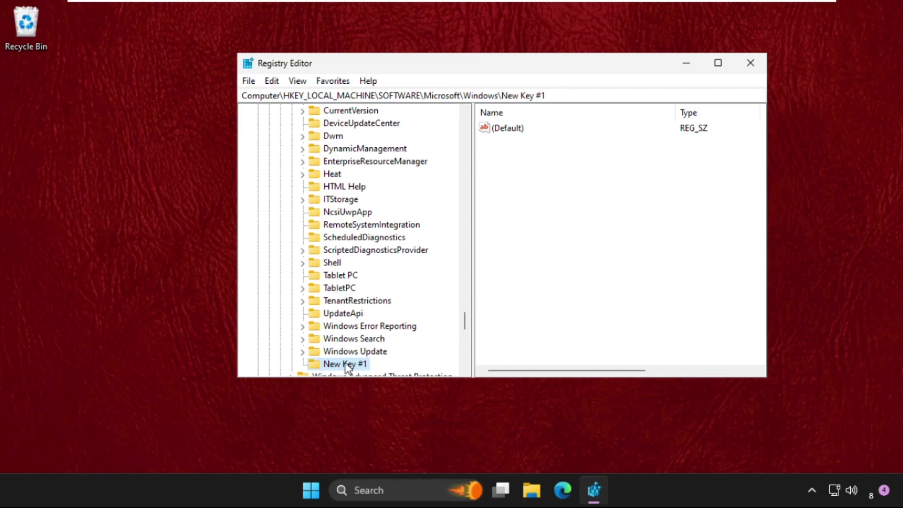
{"action": "key", "text": "Delete"}
{"action": "left_click", "coordinate": [511, 241]}
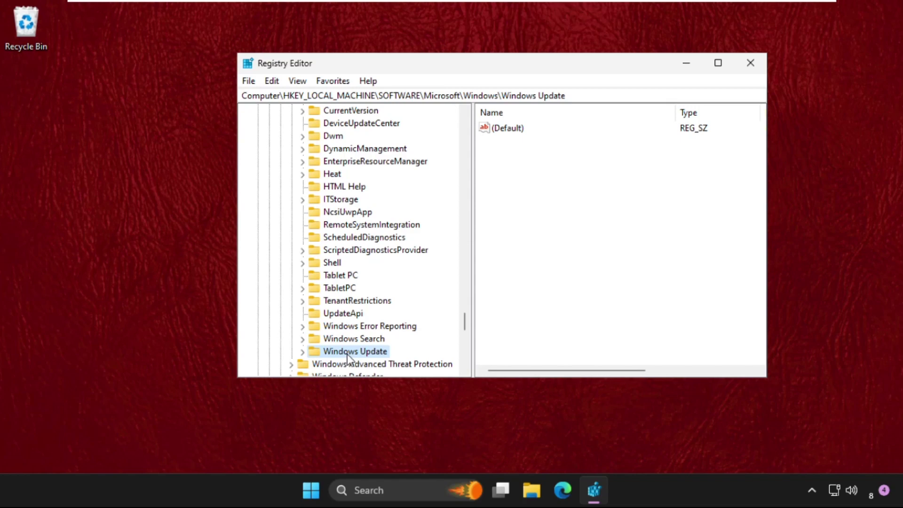
Expand Windows Update and open its AU key to view its values.
{"action": "right_click", "coordinate": [362, 351]}
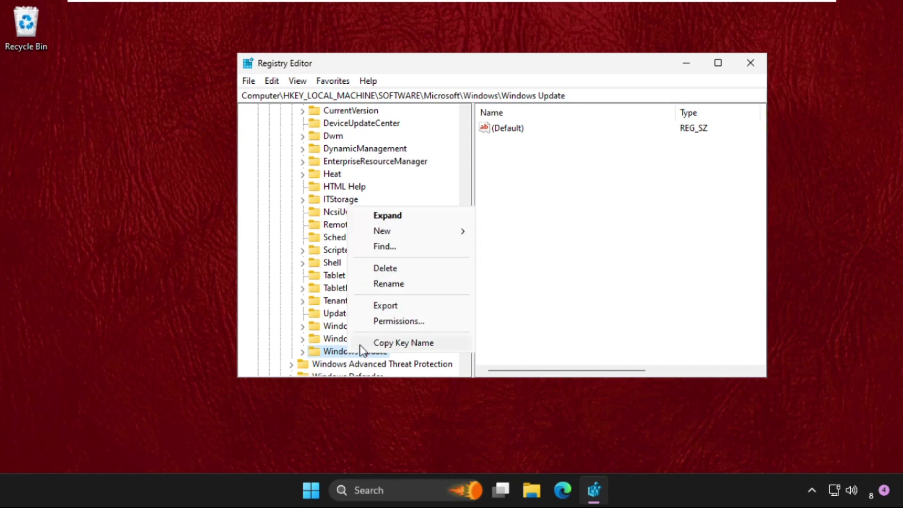
{"action": "left_click", "coordinate": [303, 352]}
{"action": "scroll", "coordinate": [362, 345], "scroll_direction": "down", "scroll_amount": 1}
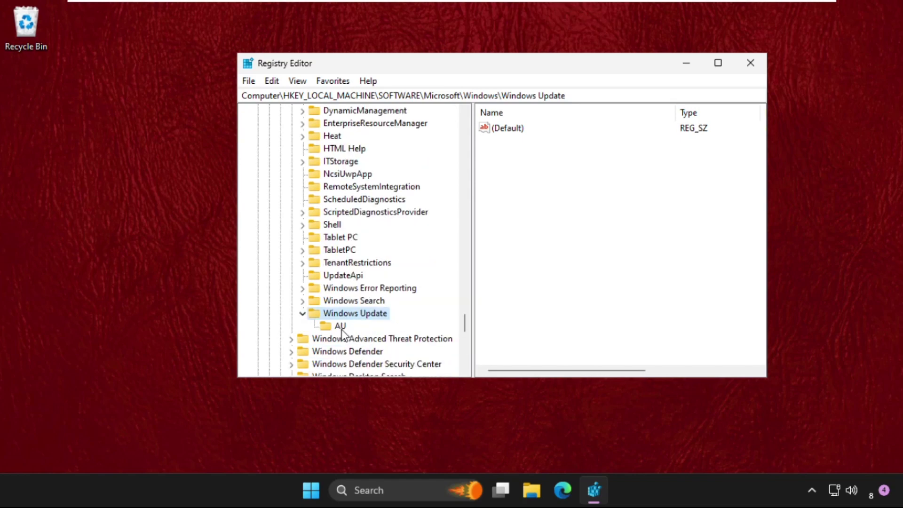
{"action": "left_click", "coordinate": [341, 328]}
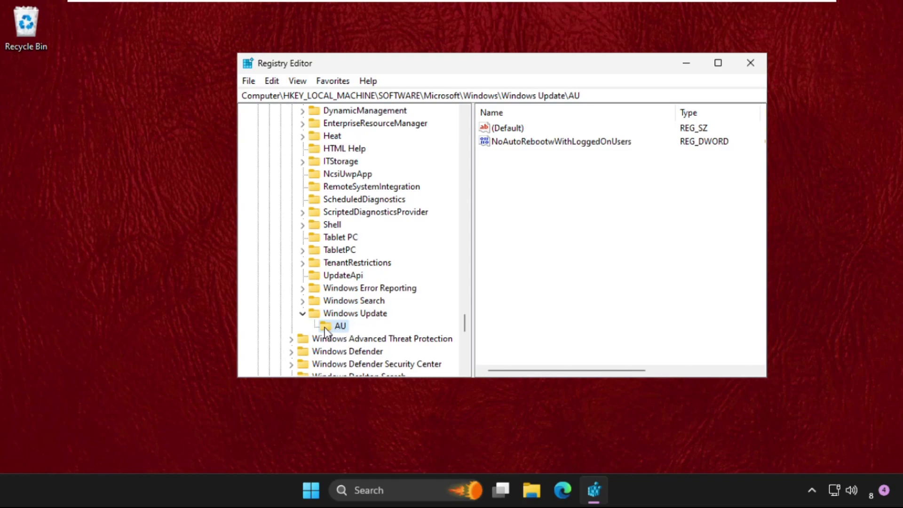
{"action": "right_click", "coordinate": [348, 314]}
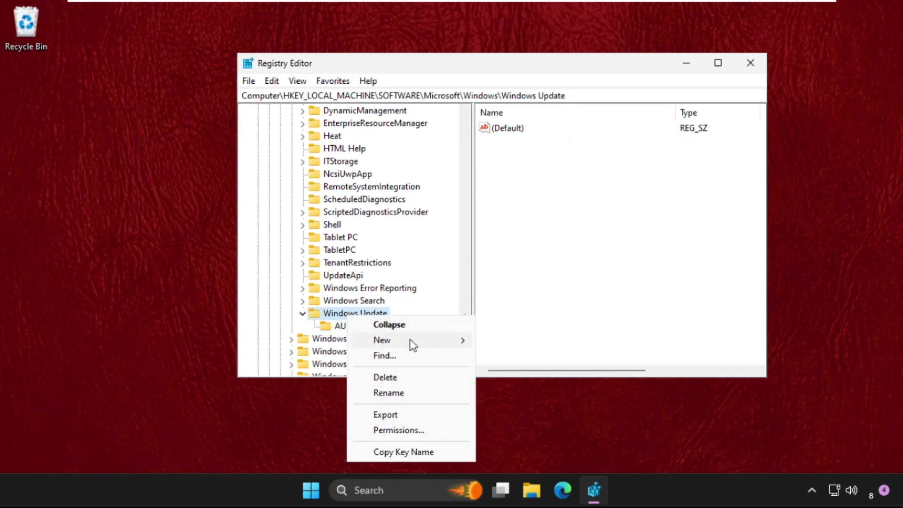
{"action": "mouse_move", "coordinate": [411, 340]}
{"action": "left_click", "coordinate": [341, 328]}
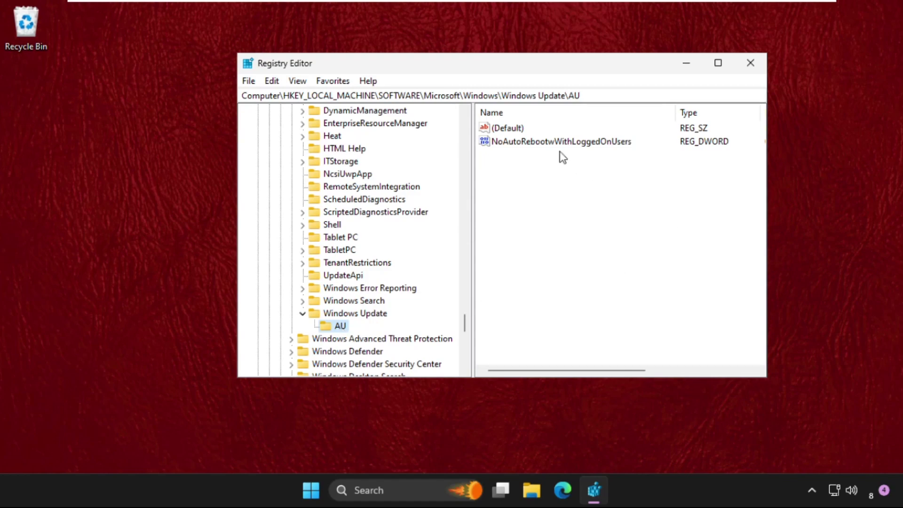
Select the NoAutoRebootwWithLoggedOnUsers value and close the New value menu without adding anything.
{"action": "left_click", "coordinate": [546, 145]}
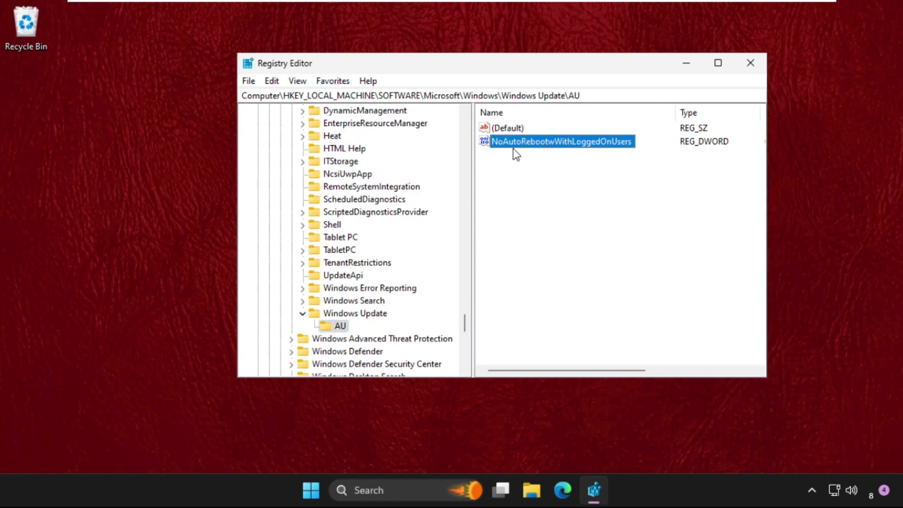
{"action": "right_click", "coordinate": [528, 181]}
{"action": "mouse_move", "coordinate": [575, 189]}
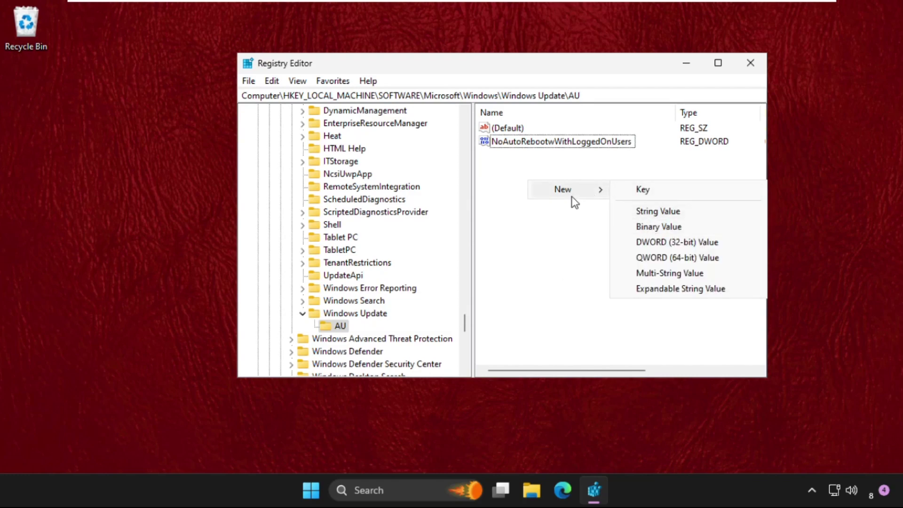
{"action": "right_click", "coordinate": [559, 247]}
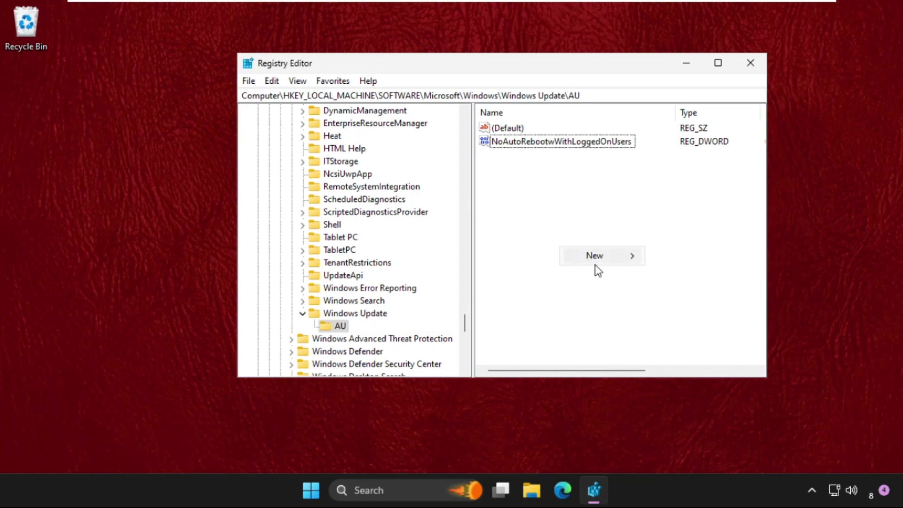
{"action": "mouse_move", "coordinate": [605, 260]}
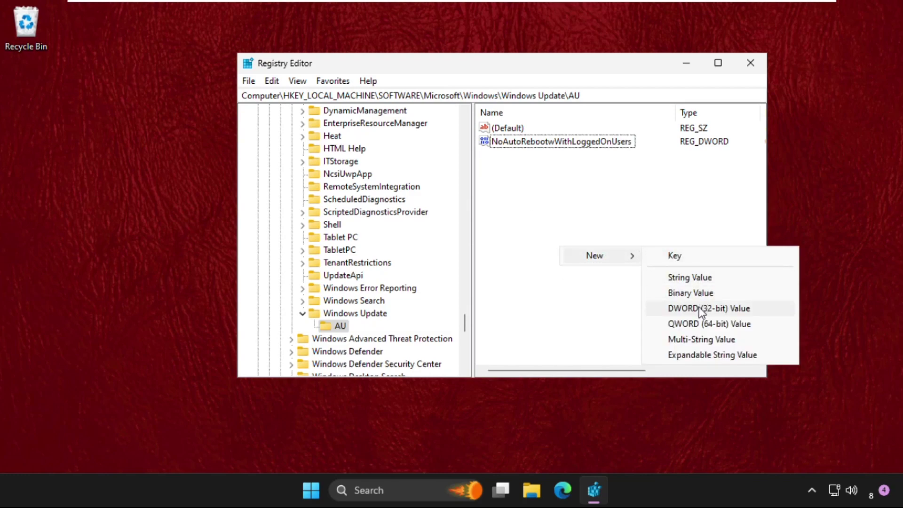
{"action": "left_click", "coordinate": [537, 184]}
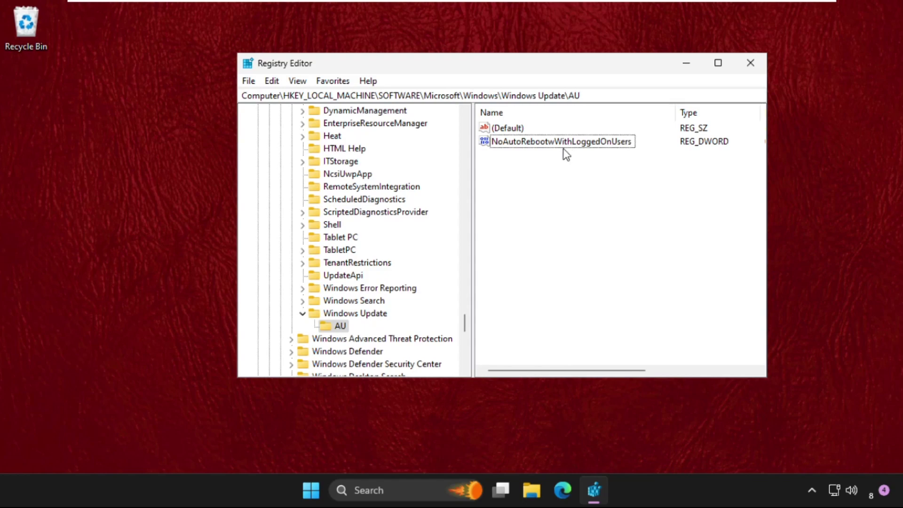
Rename the value to NoAutoRebootWithLoggedOnUsers by removing the stray 'w'.
{"action": "left_click", "coordinate": [588, 143]}
{"action": "left_click", "coordinate": [589, 144]}
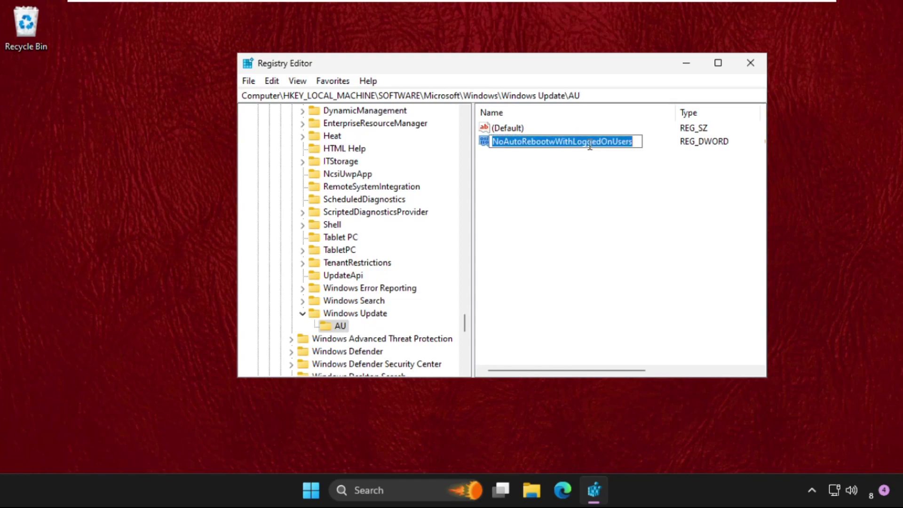
{"action": "key", "text": "Home"}
{"action": "key", "text": "Right"}
{"action": "key", "text": "Right"}
{"action": "key", "text": "Right"}
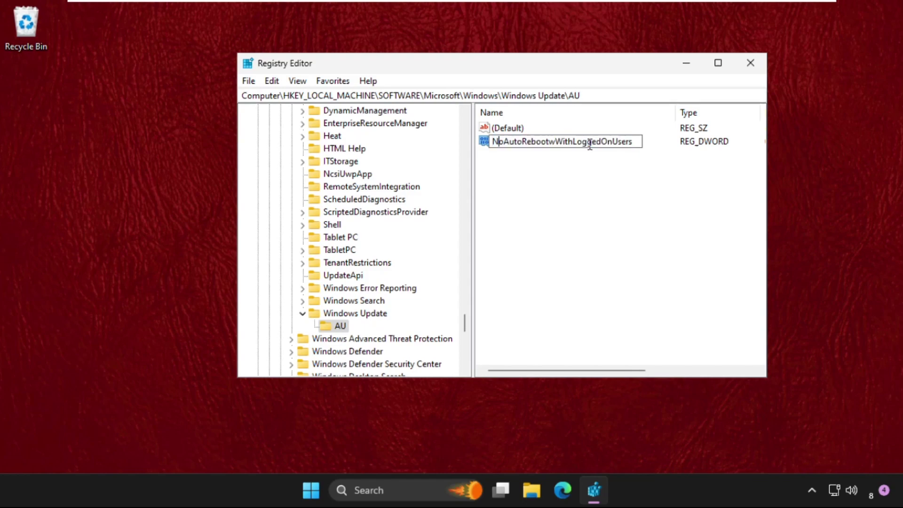
{"action": "key", "text": "Right"}
{"action": "key", "text": "Right"}
{"action": "key", "text": "Right"}
{"action": "key", "text": "Right"}
{"action": "key", "text": "Right"}
{"action": "key", "text": "Right"}
{"action": "key", "text": "Right"}
{"action": "key", "text": "Right"}
{"action": "key", "text": "BackSpace"}
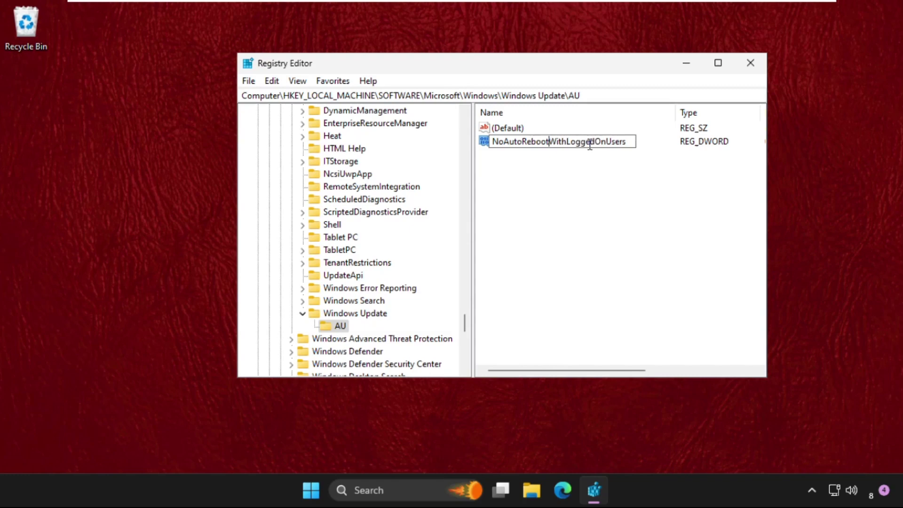
{"action": "key", "text": "Return"}
Modify NoAutoRebootWithLoggedOnUsers and confirm its value data as 1 (hexadecimal).
{"action": "right_click", "coordinate": [530, 142]}
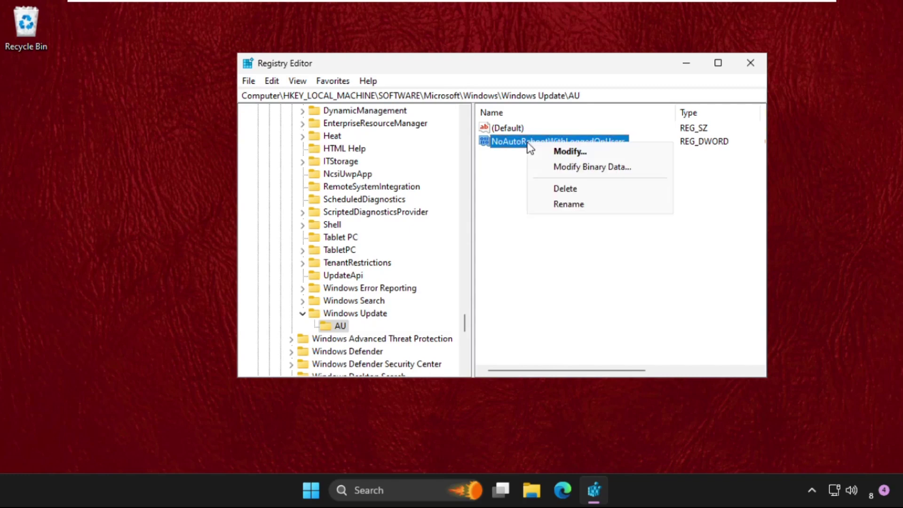
{"action": "left_click", "coordinate": [549, 149]}
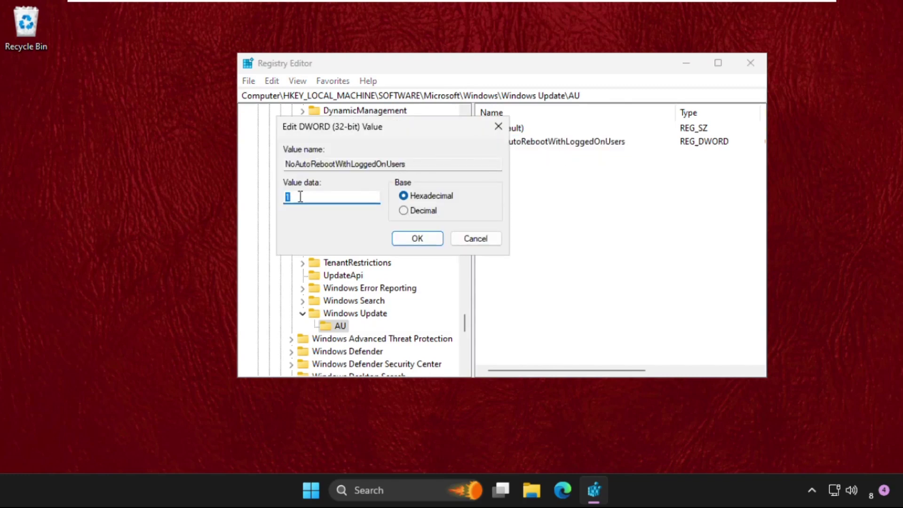
{"action": "left_click", "coordinate": [420, 239]}
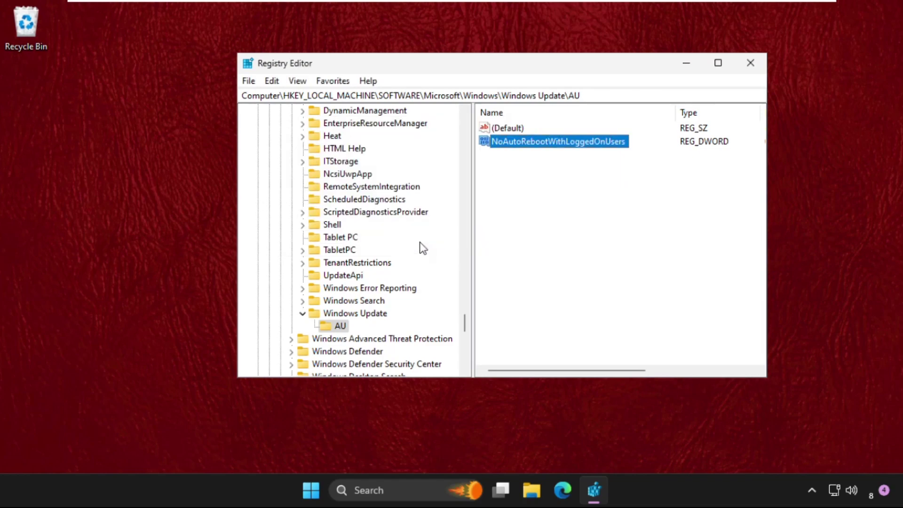
{"action": "scroll", "coordinate": [364, 301], "scroll_direction": "up", "scroll_amount": 6}
{"action": "scroll", "coordinate": [364, 301], "scroll_direction": "down", "scroll_amount": 10}
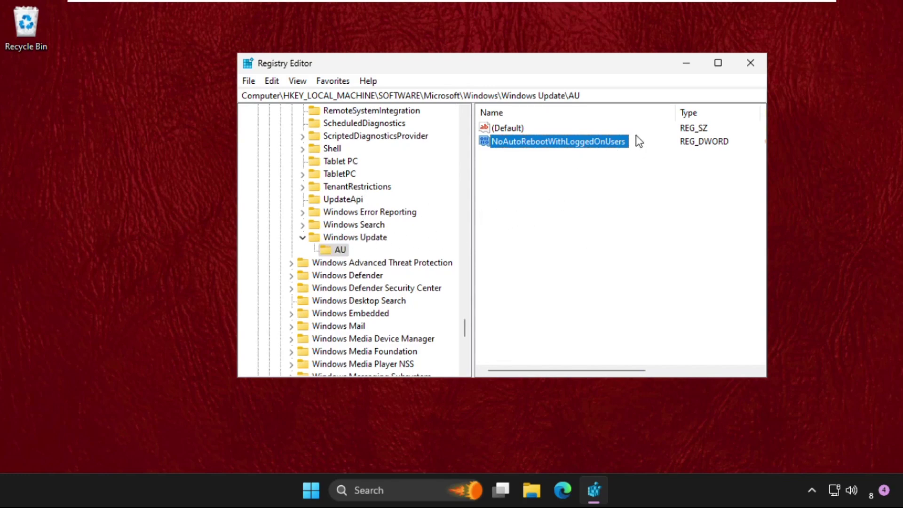
Close the Registry Editor window.
{"action": "left_click", "coordinate": [752, 64]}
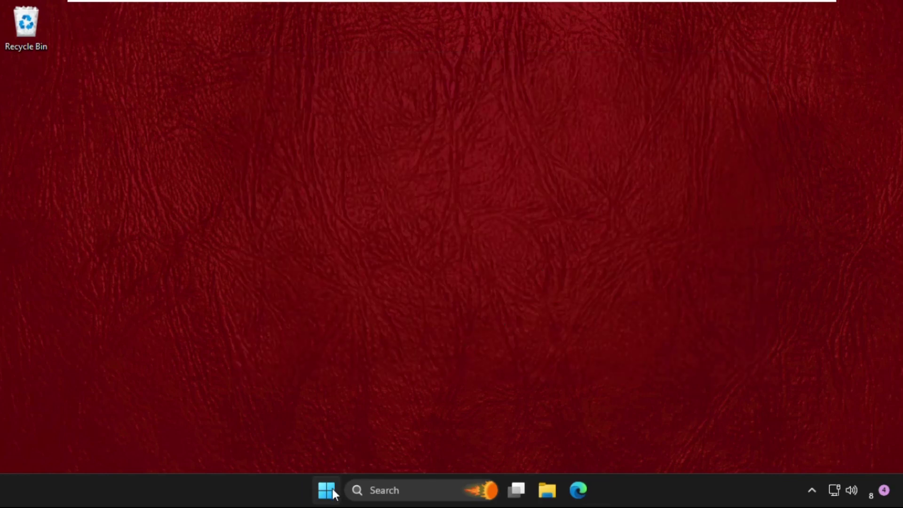